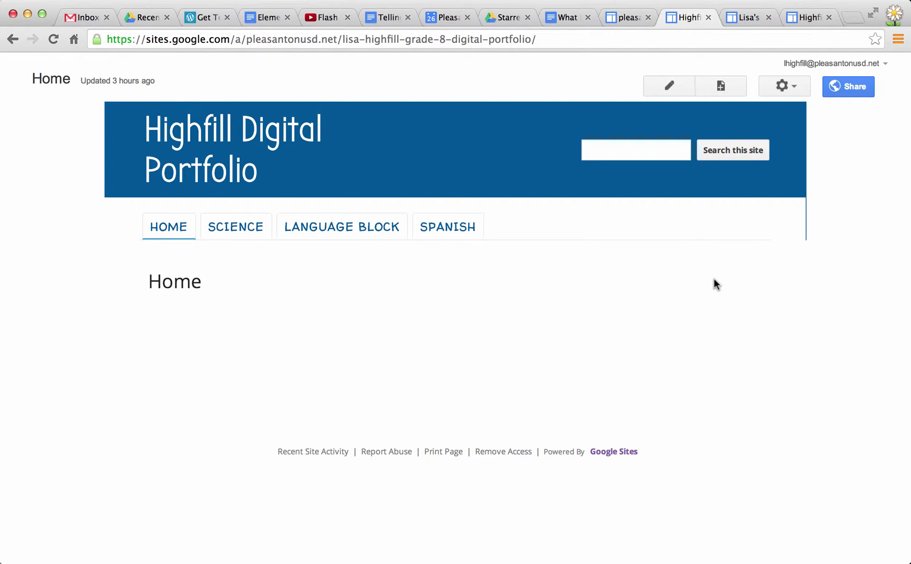
# Step: Open the portfolio site's sharing settings, and look through the list of sites in the pleasantonusd.net domain
pyautogui.click(846, 88)
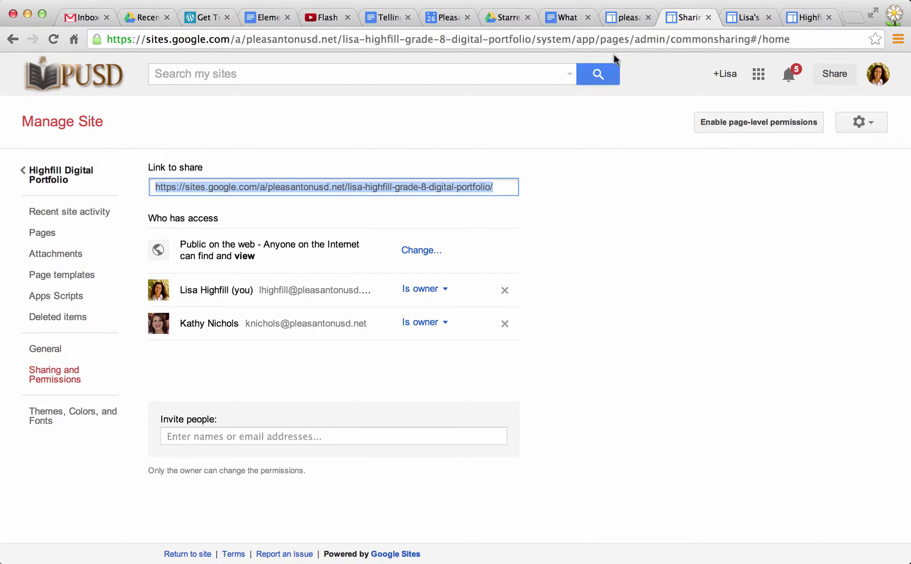
pyautogui.click(622, 20)
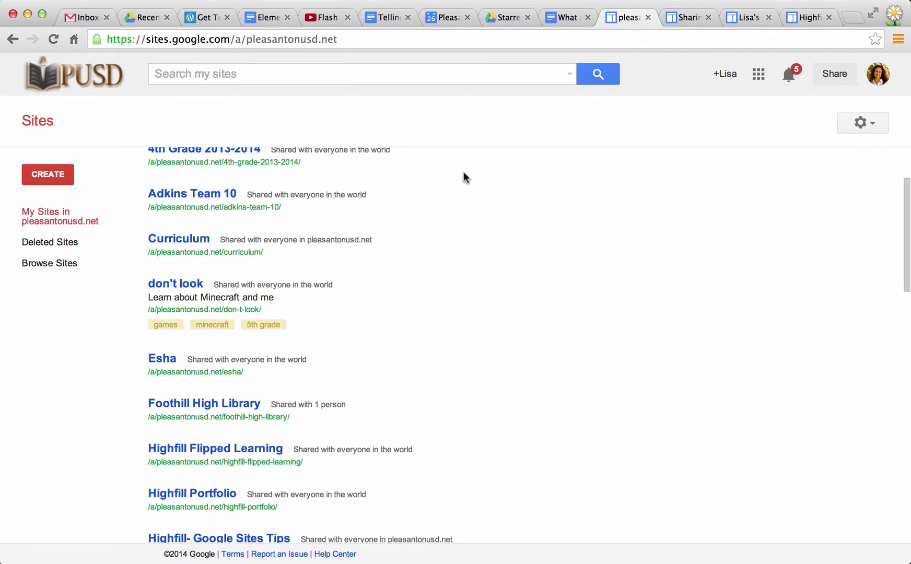
pyautogui.scroll(-5, 472, 390)
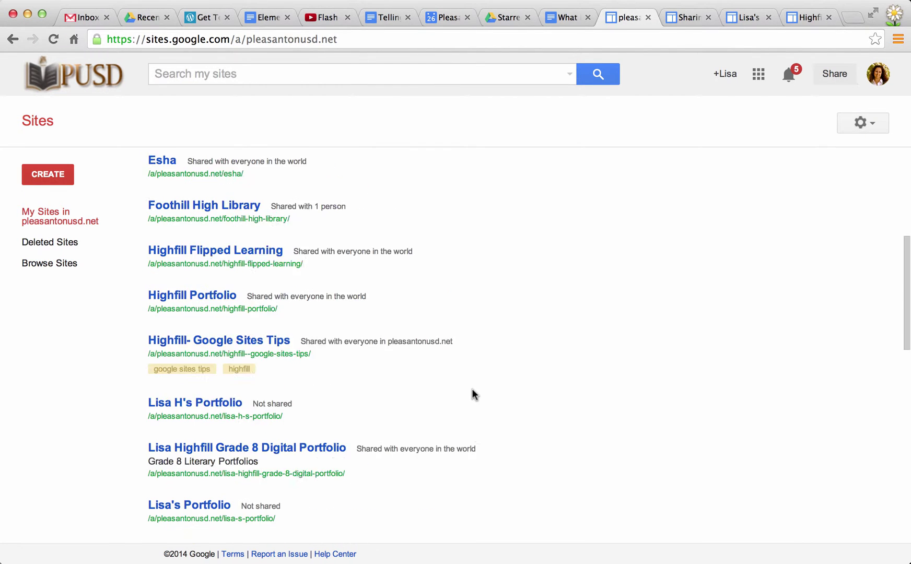
pyautogui.scroll(-5, 472, 389)
pyautogui.scroll(10, 472, 389)
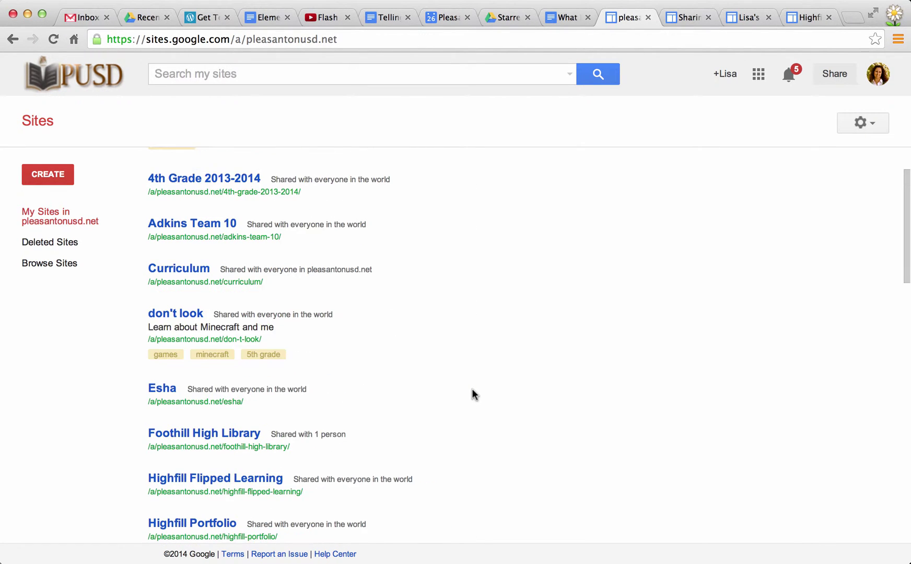
pyautogui.scroll(2, 472, 394)
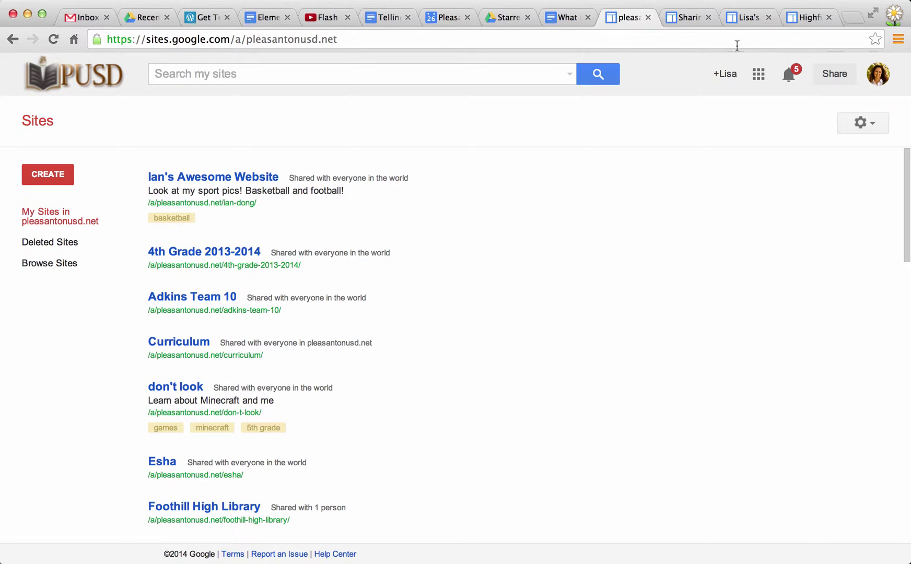
# Step: Remove the second owner from the portfolio site's sharing permissions, save the change and return to the site
pyautogui.click(683, 16)
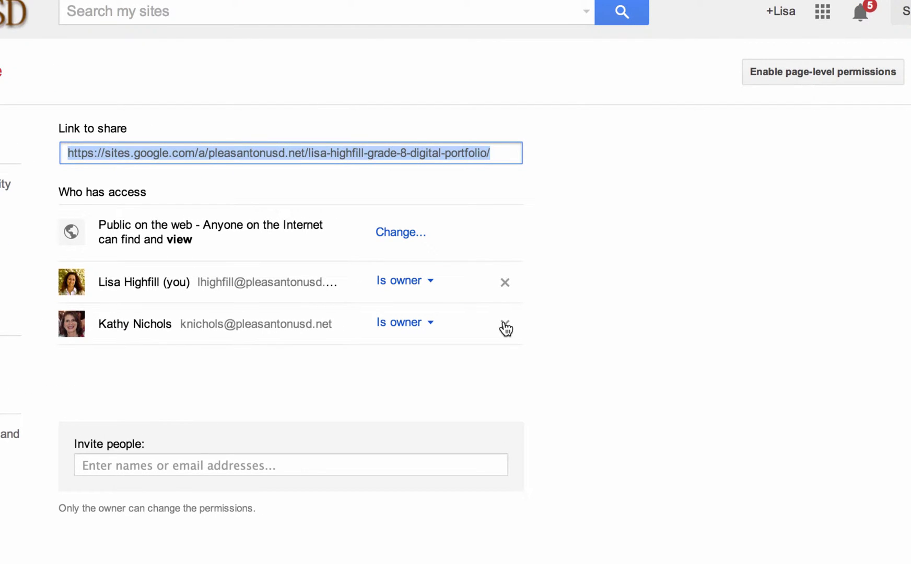
pyautogui.click(506, 326)
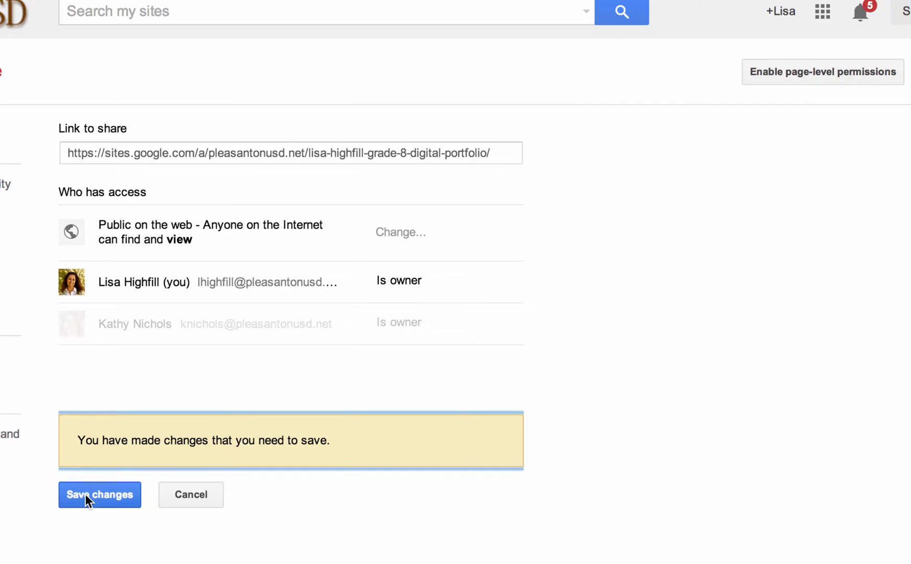
pyautogui.click(85, 494)
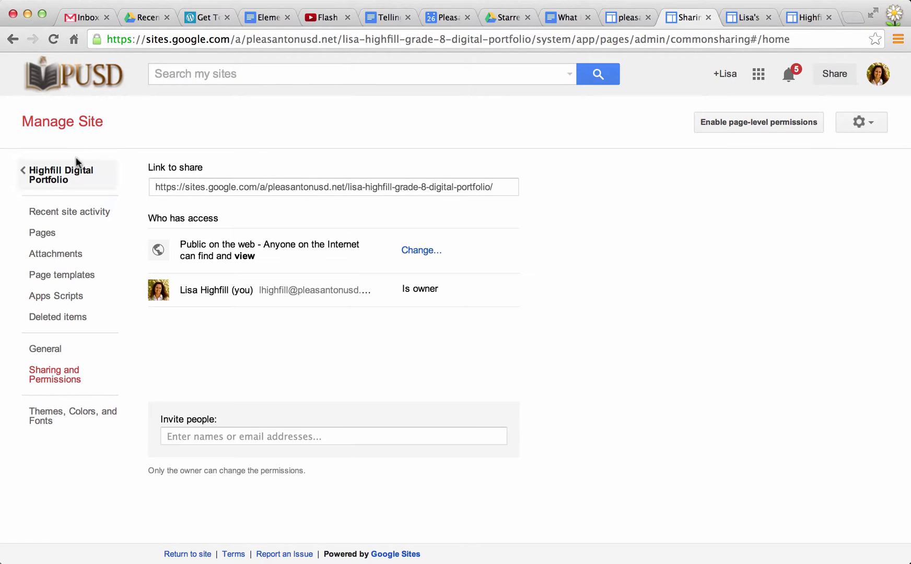
pyautogui.click(59, 179)
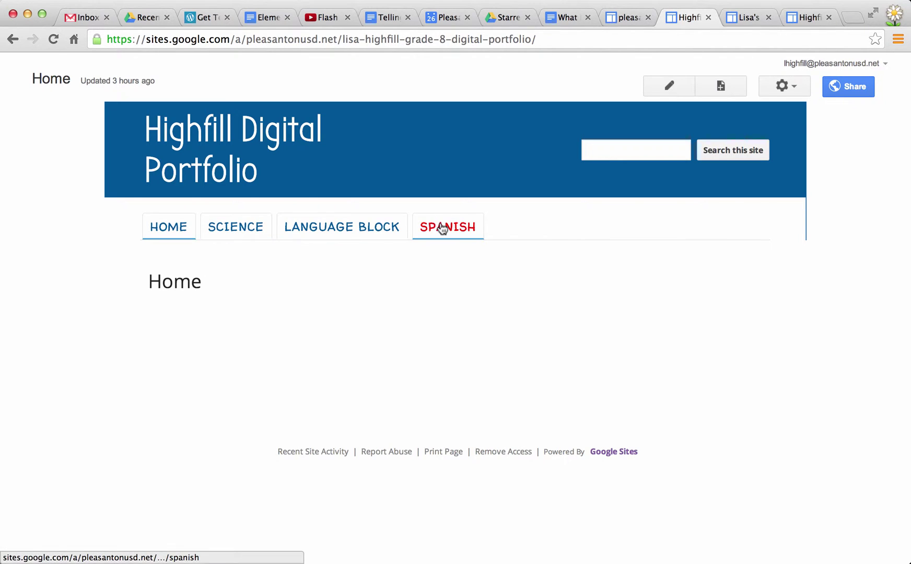
# Step: Create a top-level page named "6th gr." with the Web Page template and save it with an empty body
pyautogui.click(727, 84)
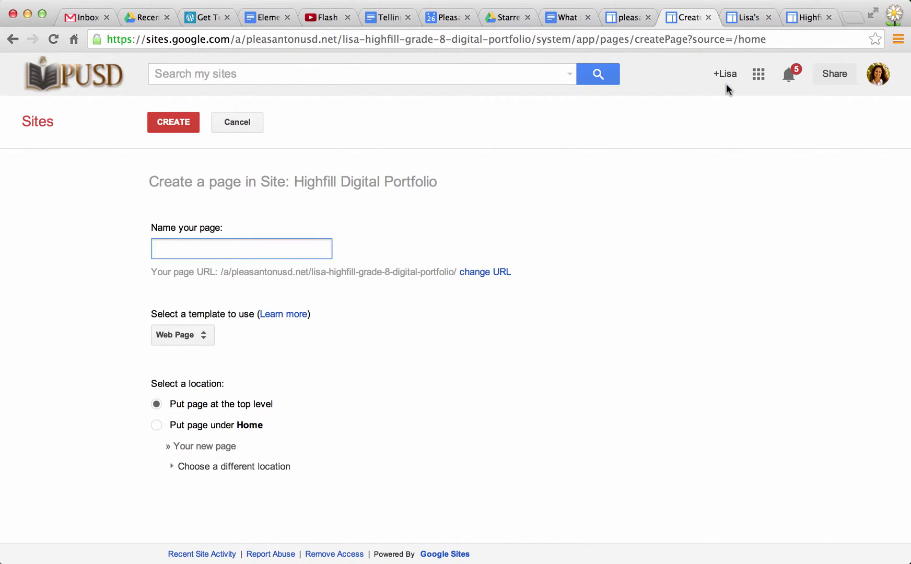
pyautogui.write('6th')
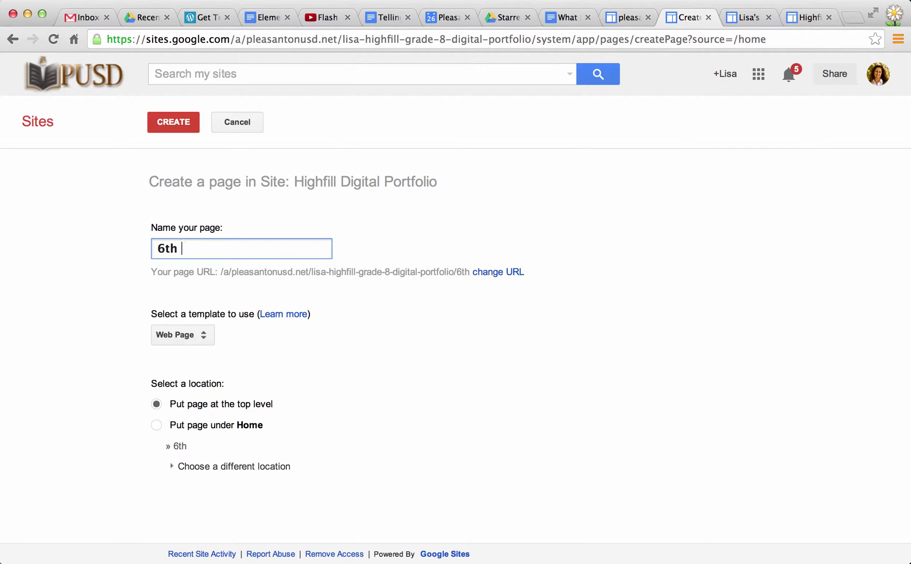
pyautogui.write(' gr.')
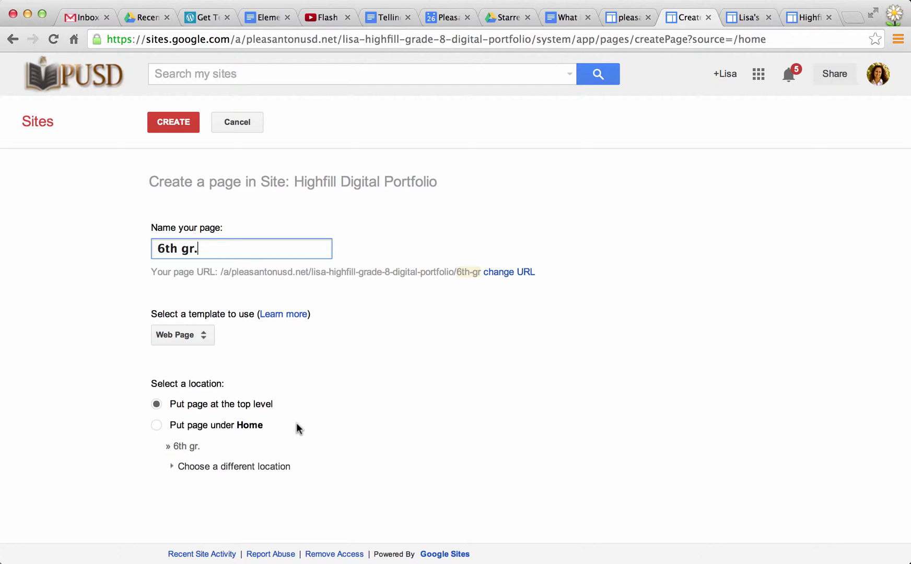
pyautogui.click(175, 123)
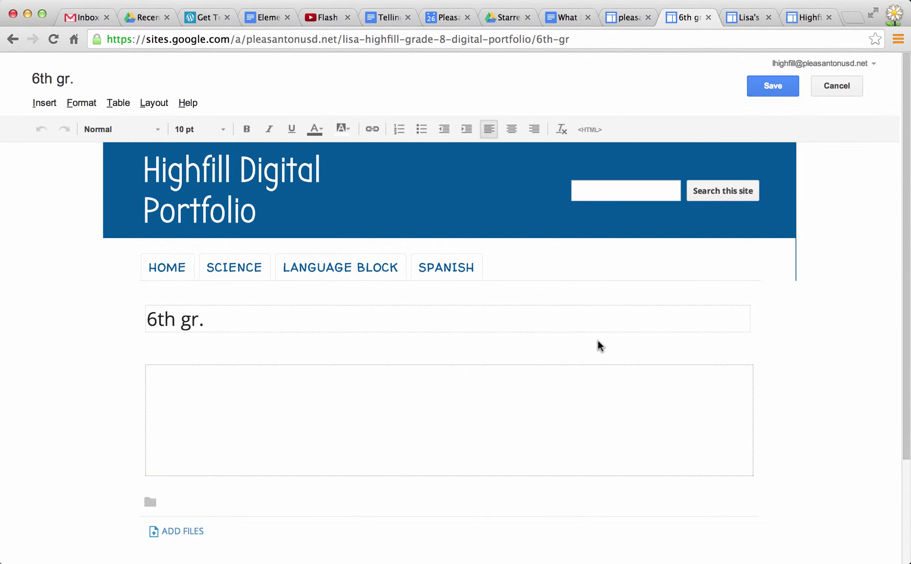
pyautogui.scroll(-3, 598, 340)
pyautogui.scroll(3, 597, 341)
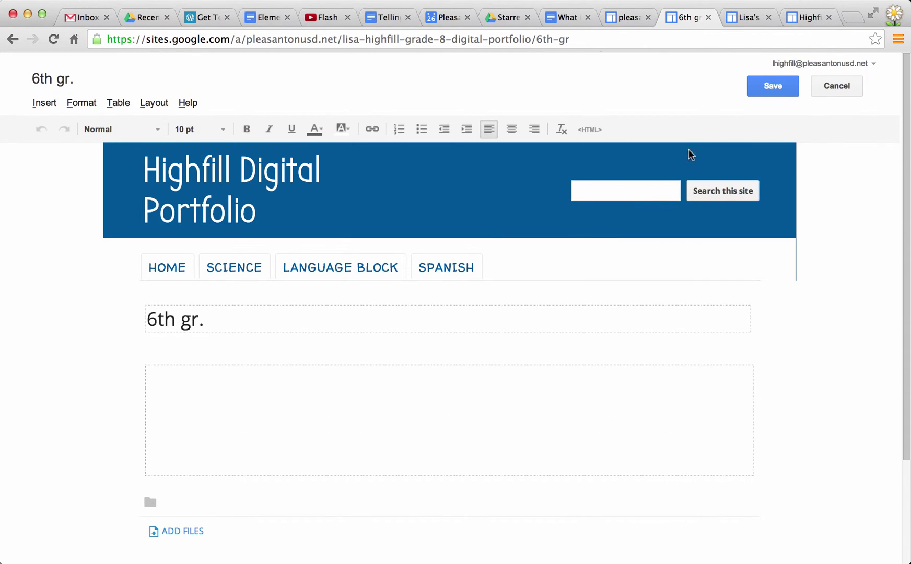
pyautogui.click(780, 89)
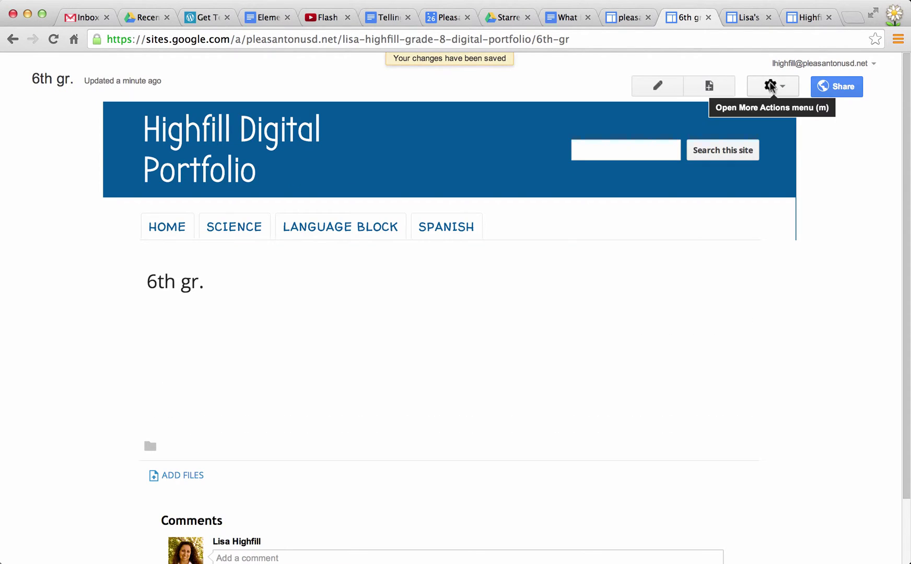
# Step: Turn off sub-page links, attachments and comments in the 6th gr. page's settings and save them
pyautogui.click(770, 87)
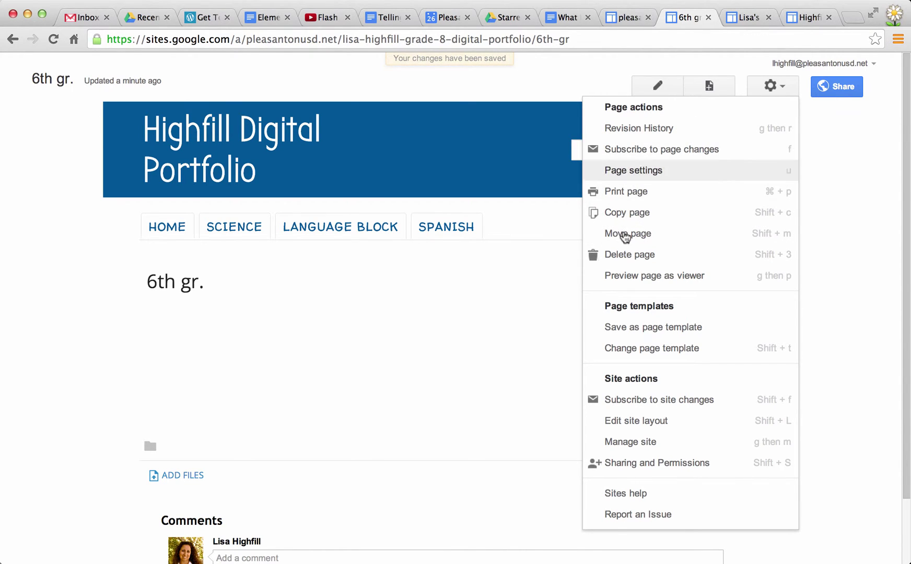
pyautogui.click(631, 173)
pyautogui.click(282, 211)
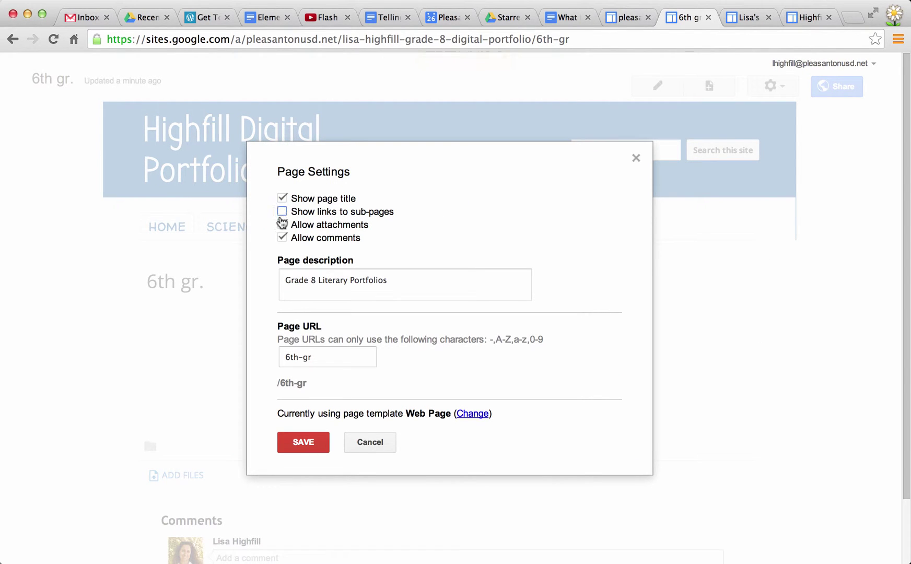
pyautogui.click(283, 225)
pyautogui.click(283, 238)
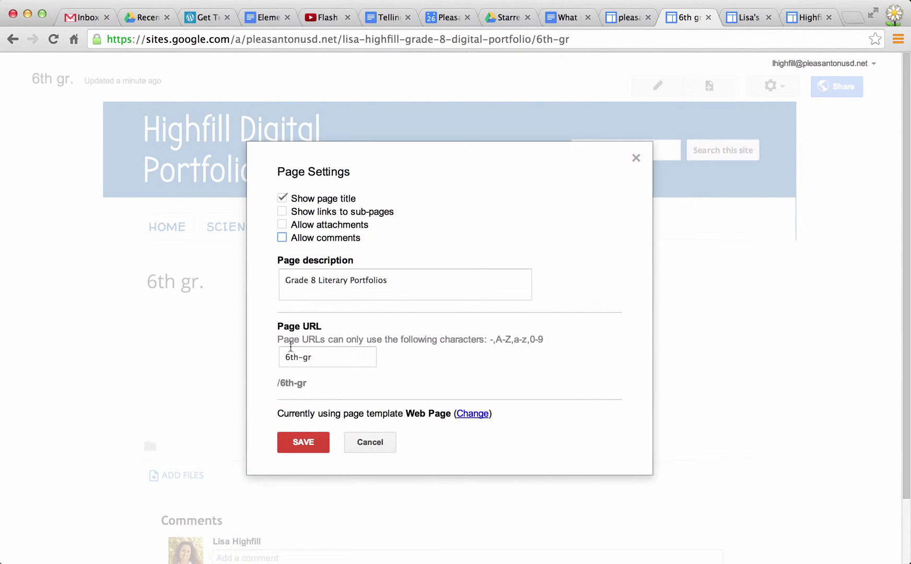
pyautogui.click(304, 443)
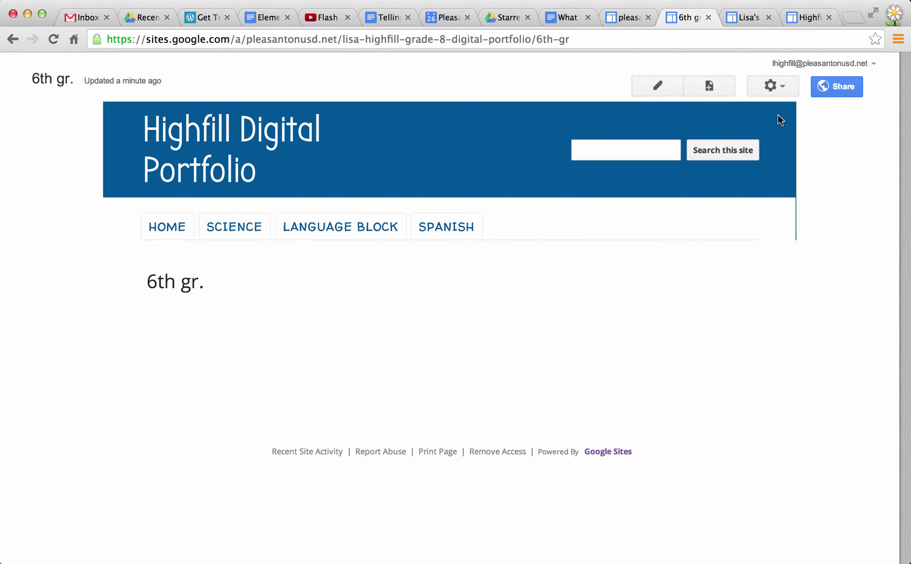
# Step: Edit the site layout and add the 6th gr. page to the horizontal navigation
pyautogui.click(774, 89)
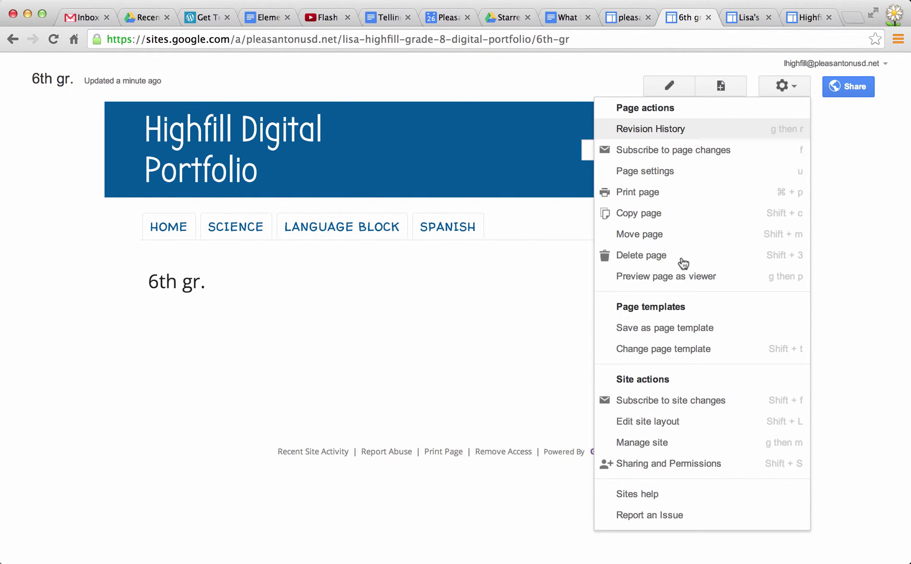
pyautogui.click(649, 422)
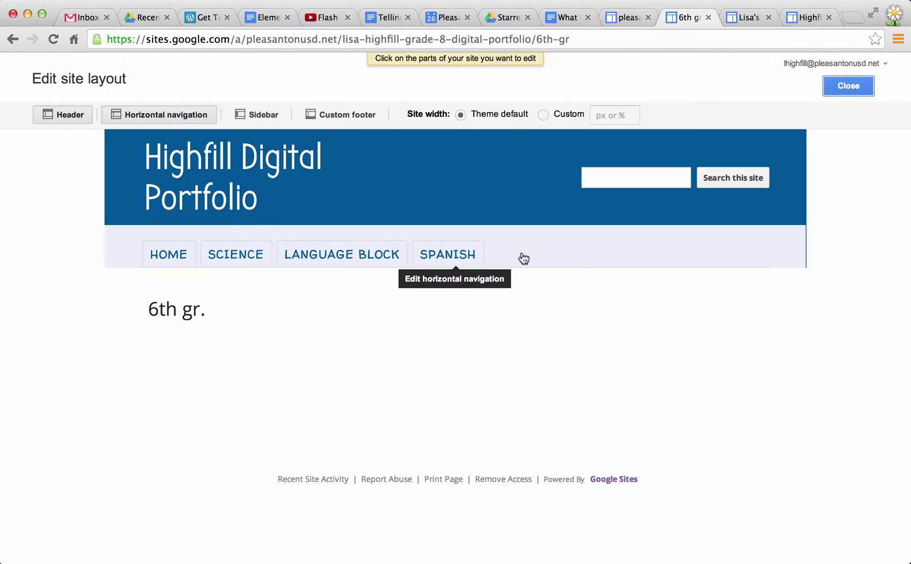
pyautogui.click(596, 258)
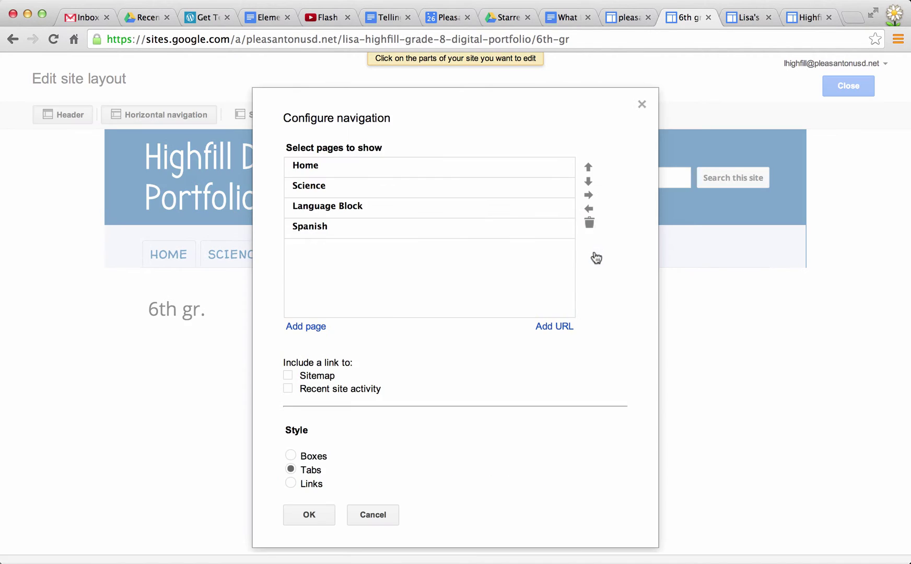
pyautogui.click(306, 327)
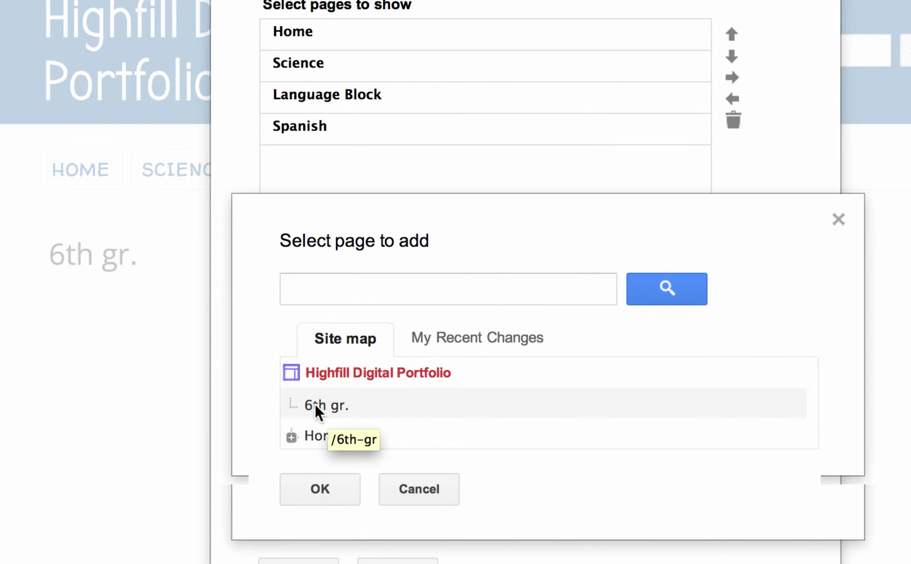
pyautogui.click(314, 405)
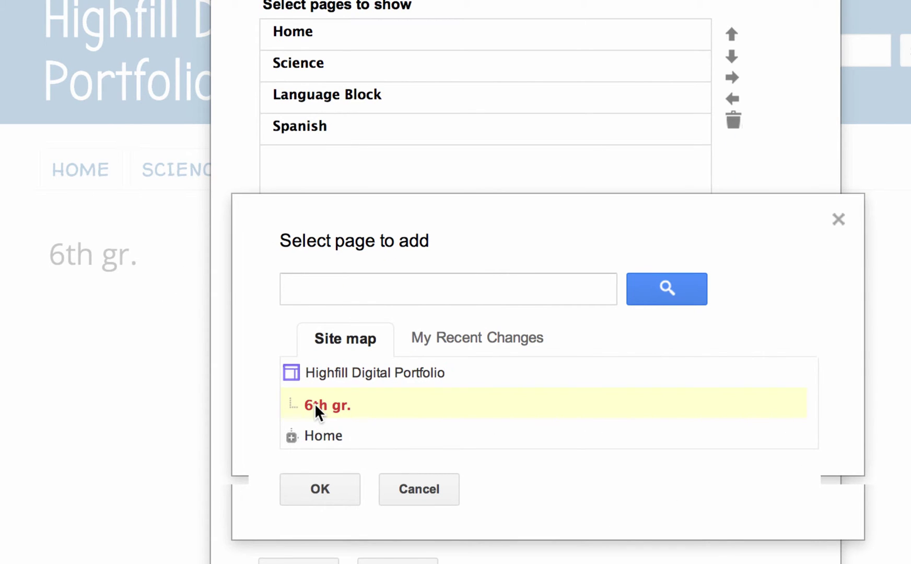
pyautogui.click(323, 489)
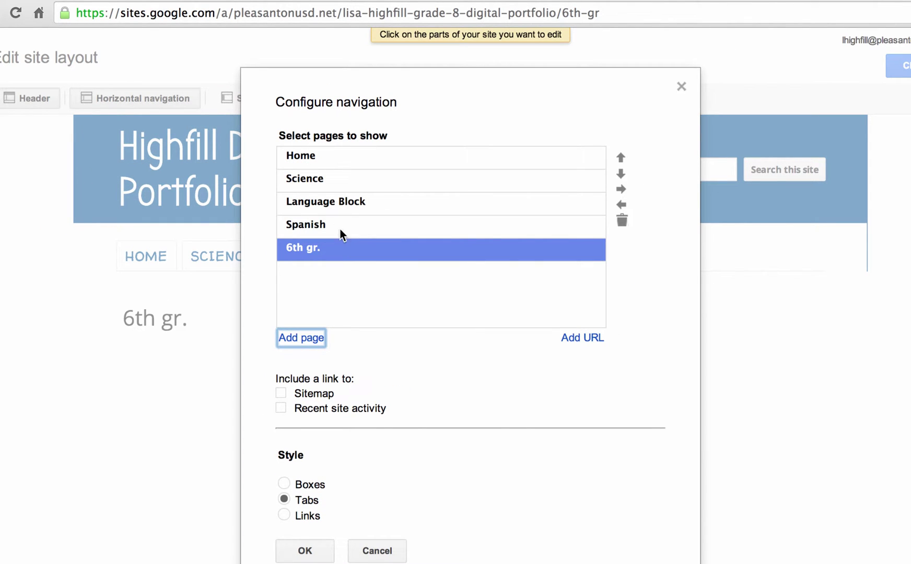
# Step: Move 6th gr. up the navigation order so it sits directly below Home
pyautogui.click(619, 157)
pyautogui.click(620, 157)
pyautogui.click(620, 157)
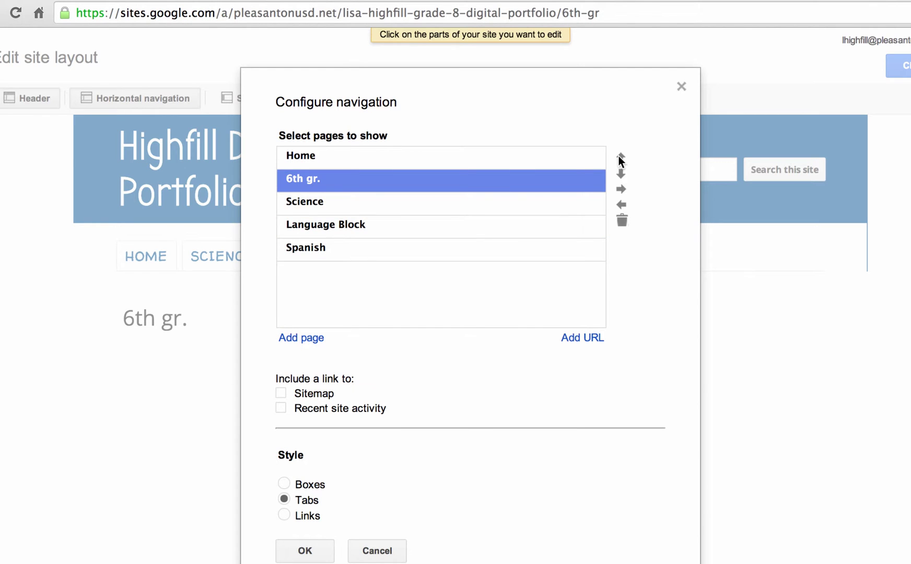
# Step: Indent Science, Language Block and Spanish under 6th gr. in the navigation, apply the change and close the layout editor
pyautogui.click(328, 201)
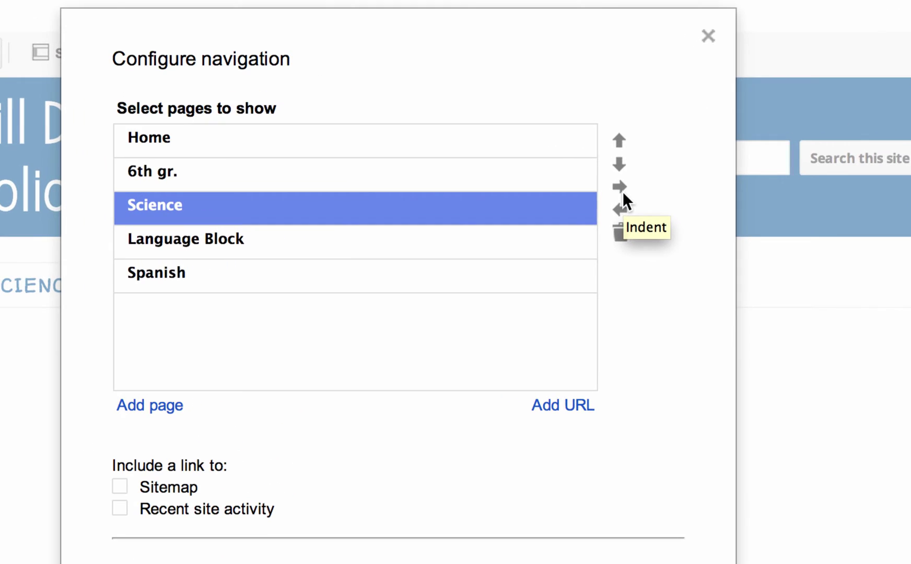
pyautogui.click(621, 188)
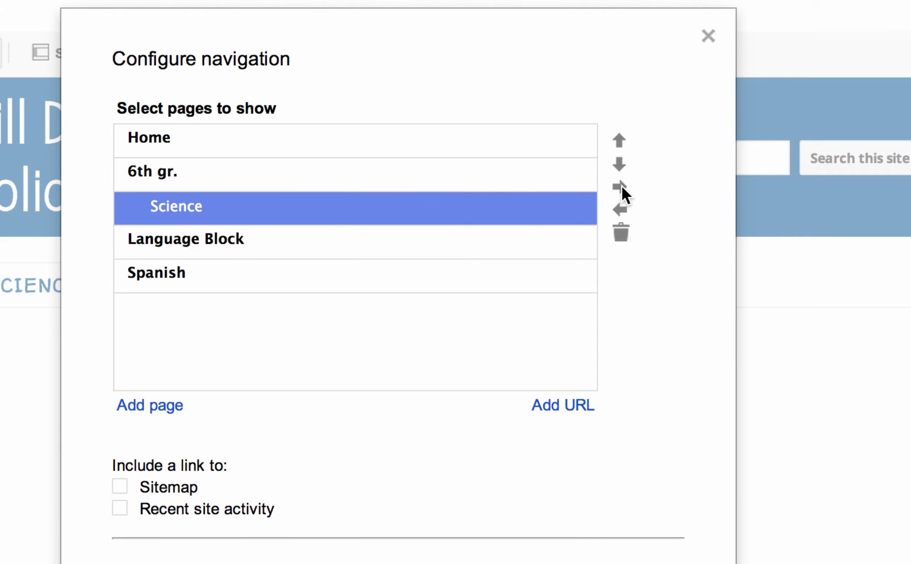
pyautogui.click(233, 244)
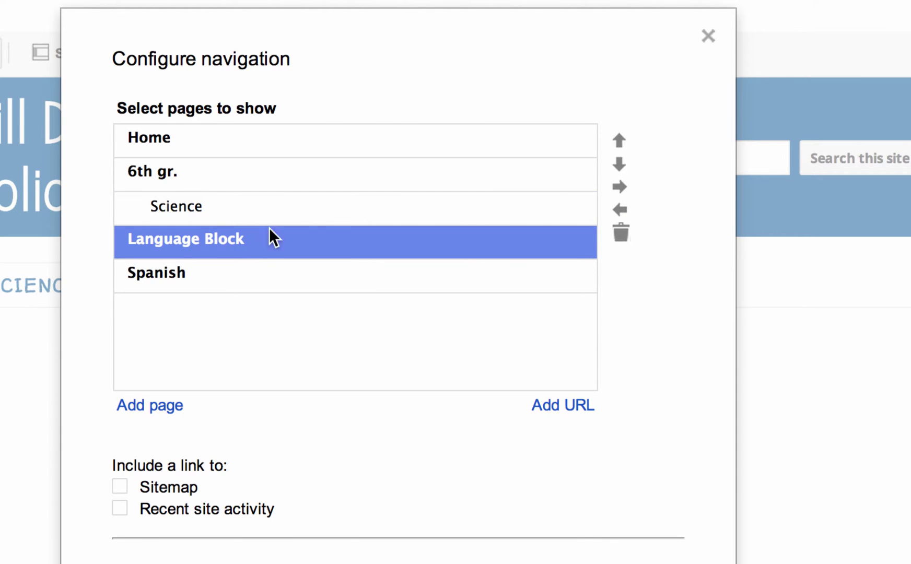
pyautogui.click(620, 186)
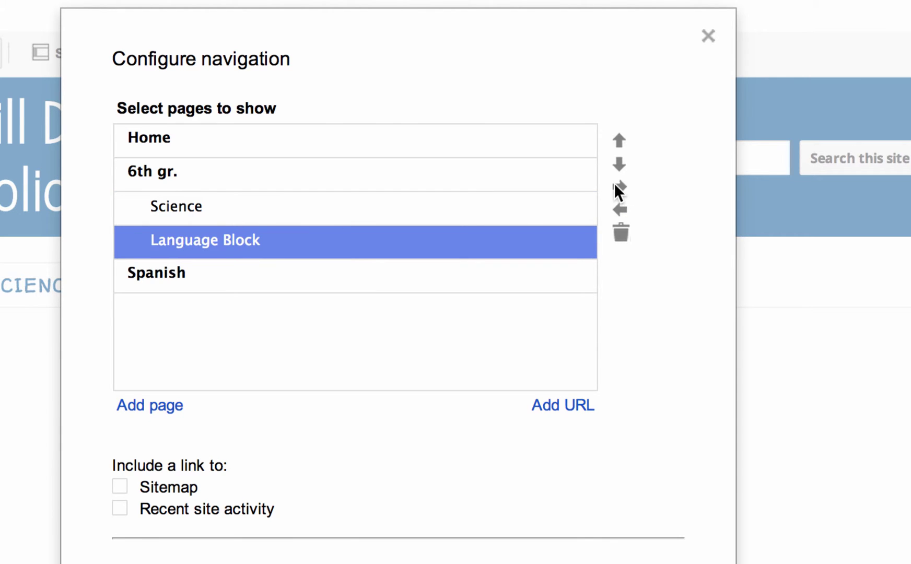
pyautogui.click(175, 277)
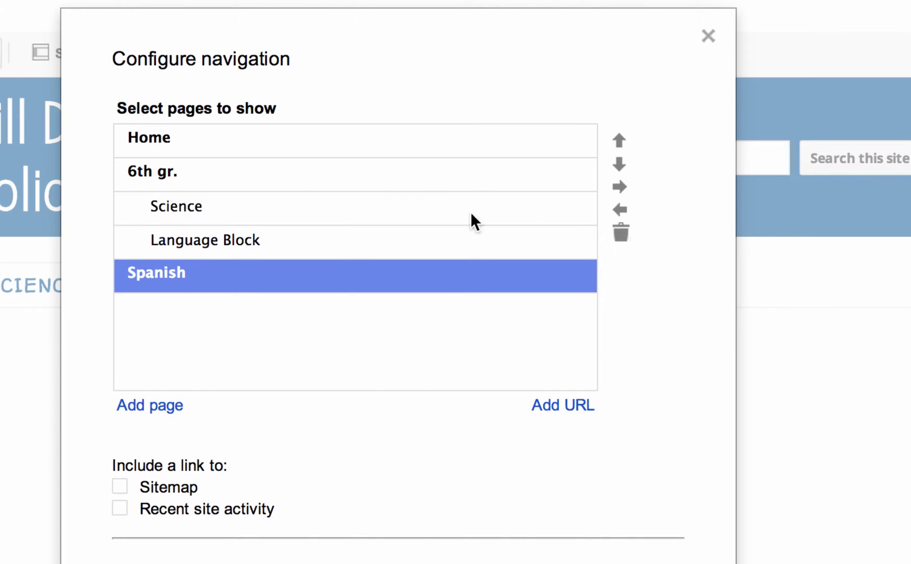
pyautogui.click(619, 187)
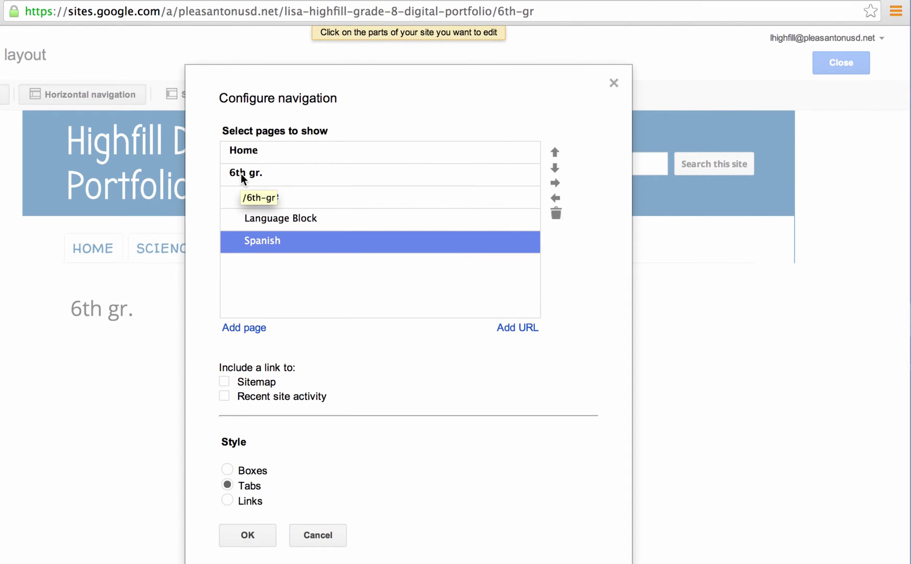
pyautogui.click(246, 535)
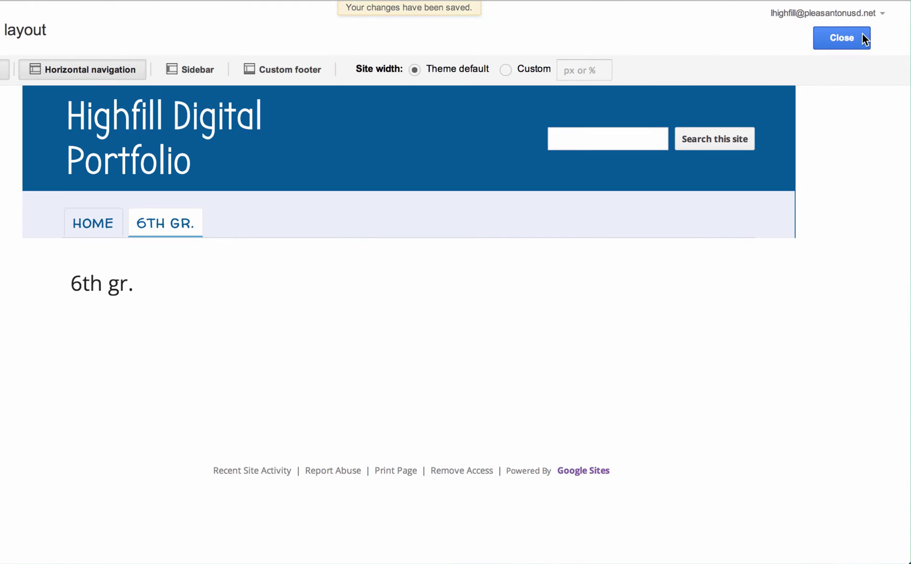
pyautogui.click(842, 39)
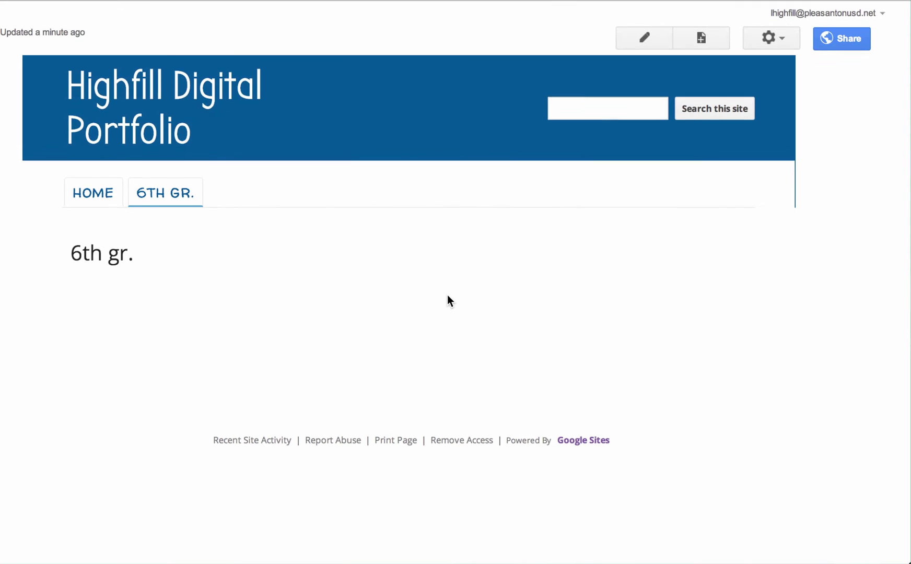
# Step: Start a new web page named Science and set its location under Home
pyautogui.moveTo(162, 198)
pyautogui.click(701, 31)
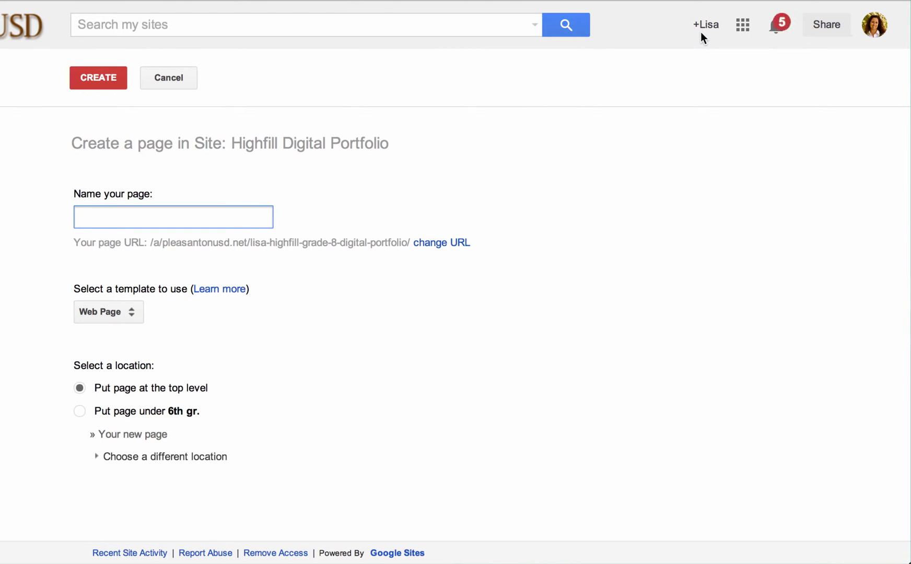
pyautogui.write('Science')
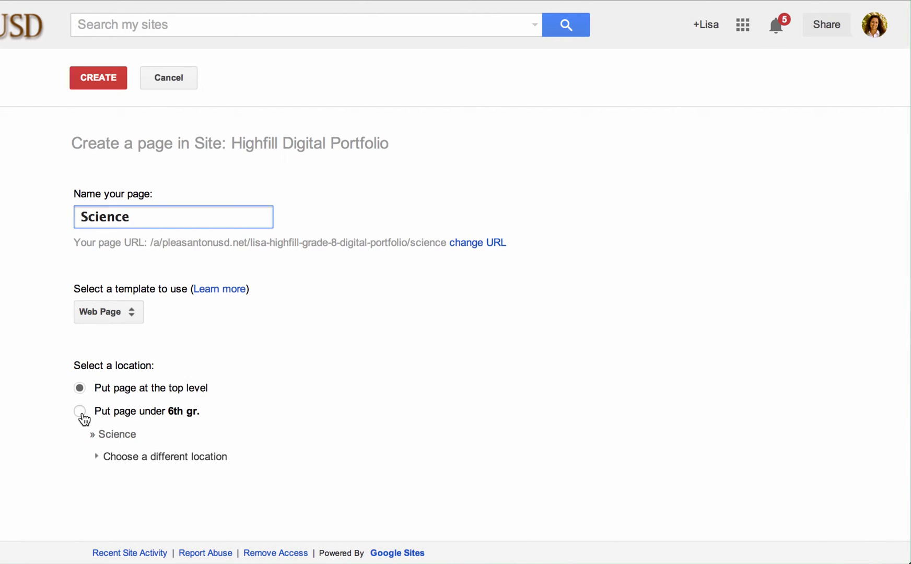
pyautogui.click(98, 456)
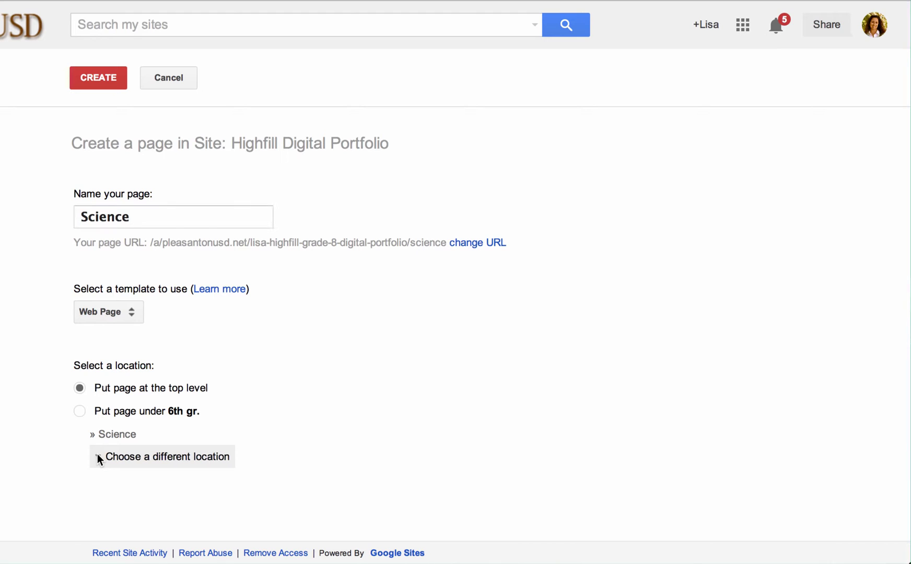
pyautogui.scroll(-2, 274, 428)
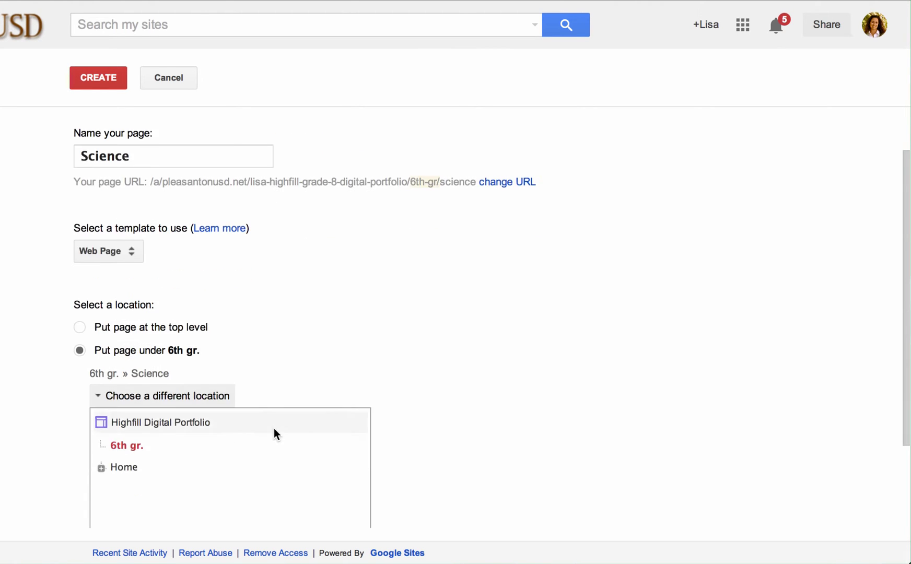
pyautogui.scroll(-4, 275, 435)
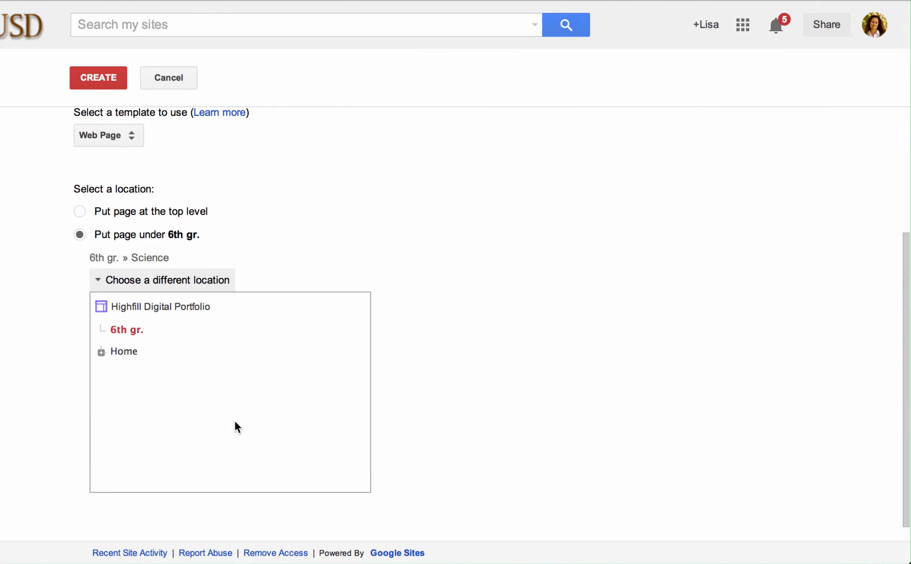
pyautogui.click(121, 352)
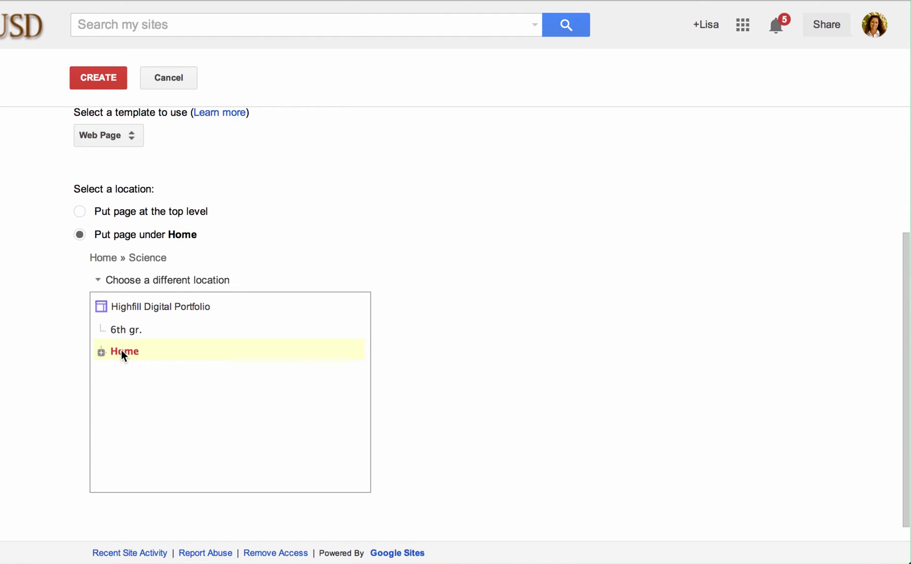
pyautogui.scroll(3, 296, 234)
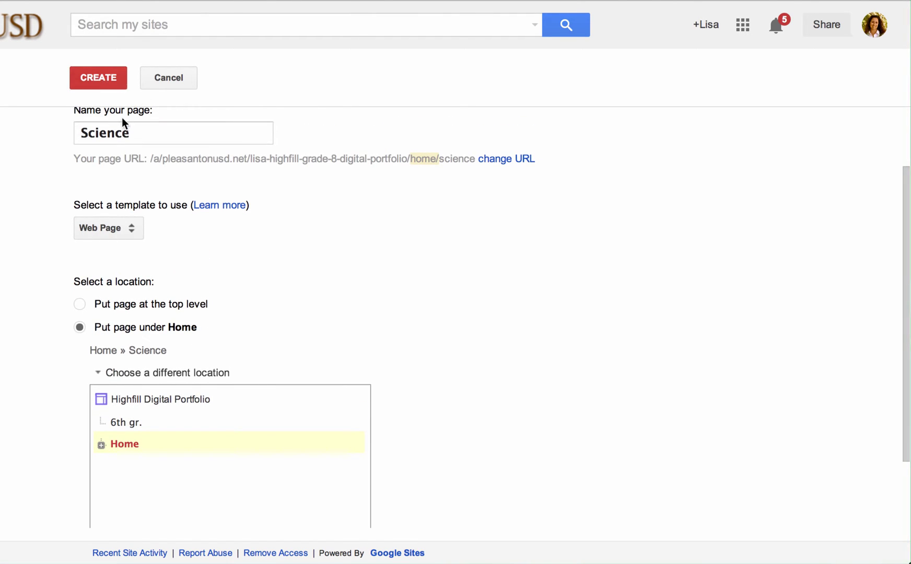
# Step: Create the Science page and save it with an empty body
pyautogui.click(136, 135)
pyautogui.click(136, 135)
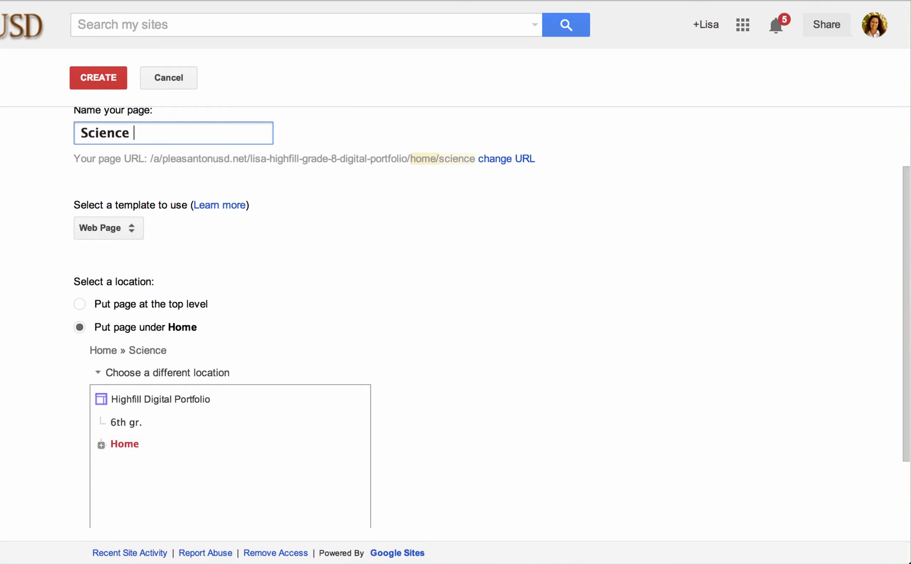
pyautogui.click(84, 79)
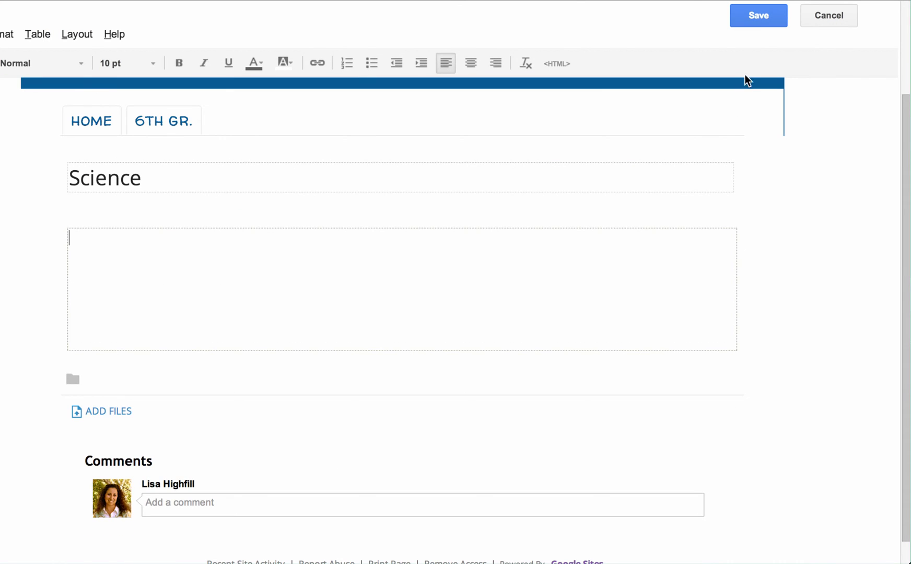
pyautogui.click(757, 25)
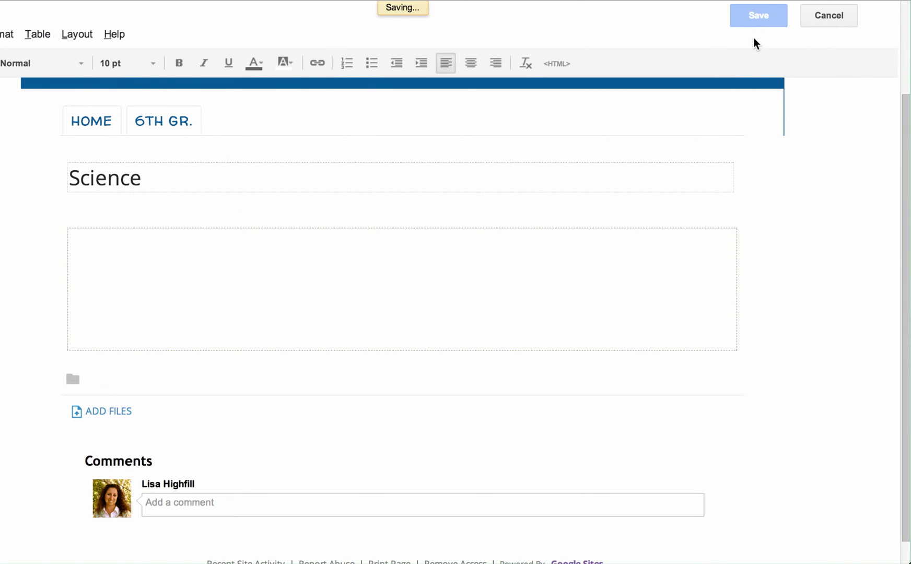
# Step: Turn off sub-page links, attachments and comments in the new Science page's settings and save them
pyautogui.scroll(3, 725, 148)
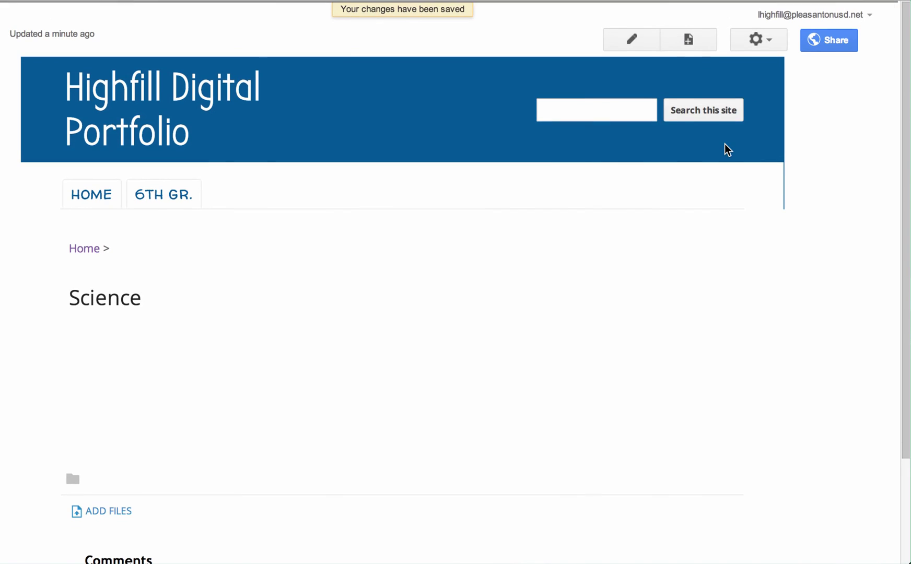
pyautogui.click(756, 38)
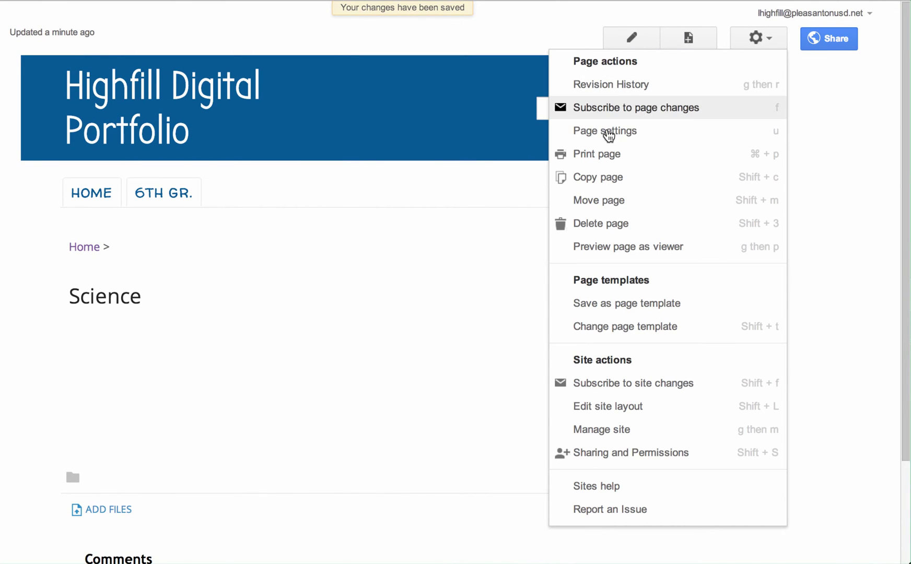
pyautogui.click(605, 134)
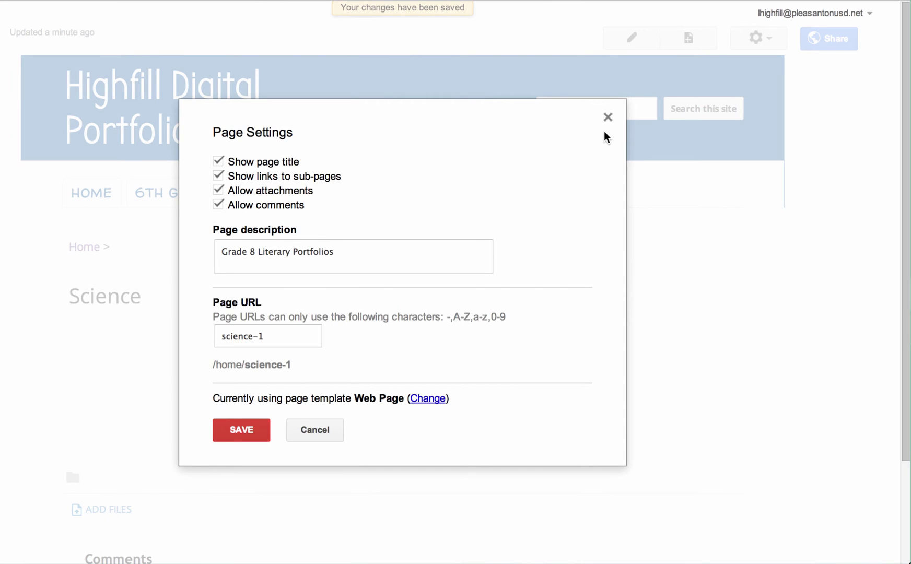
pyautogui.click(219, 178)
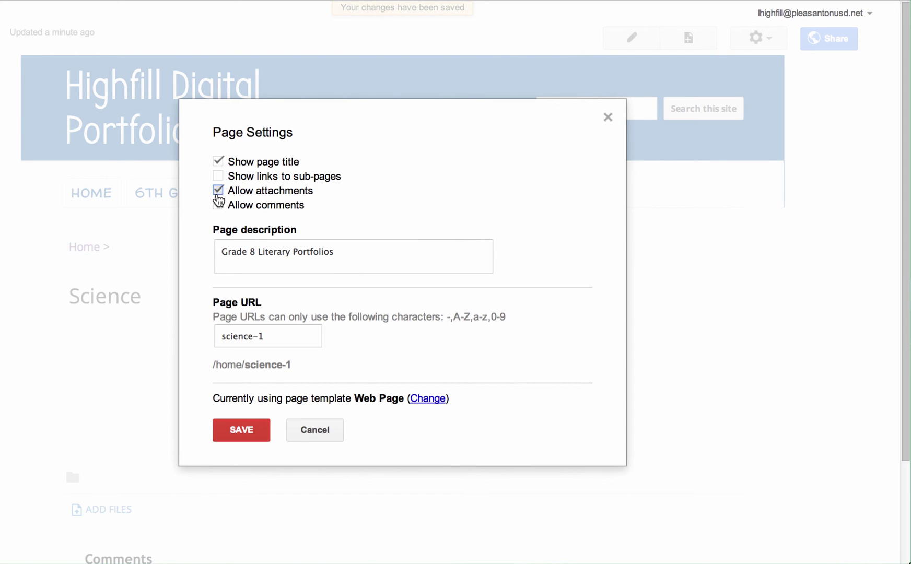
pyautogui.click(218, 190)
pyautogui.click(218, 205)
pyautogui.click(233, 435)
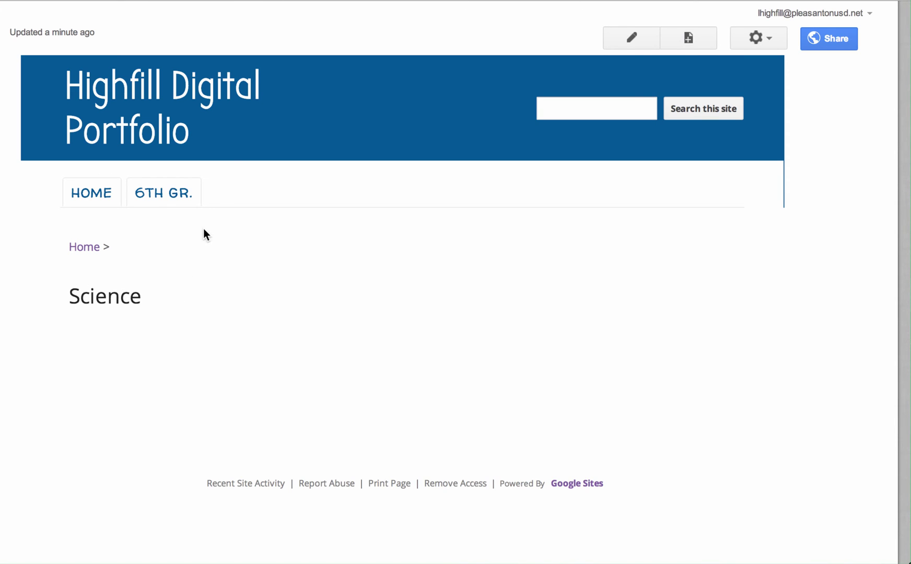
# Step: Edit the site layout and add the first Science page listed under Home to the horizontal navigation
pyautogui.moveTo(157, 194)
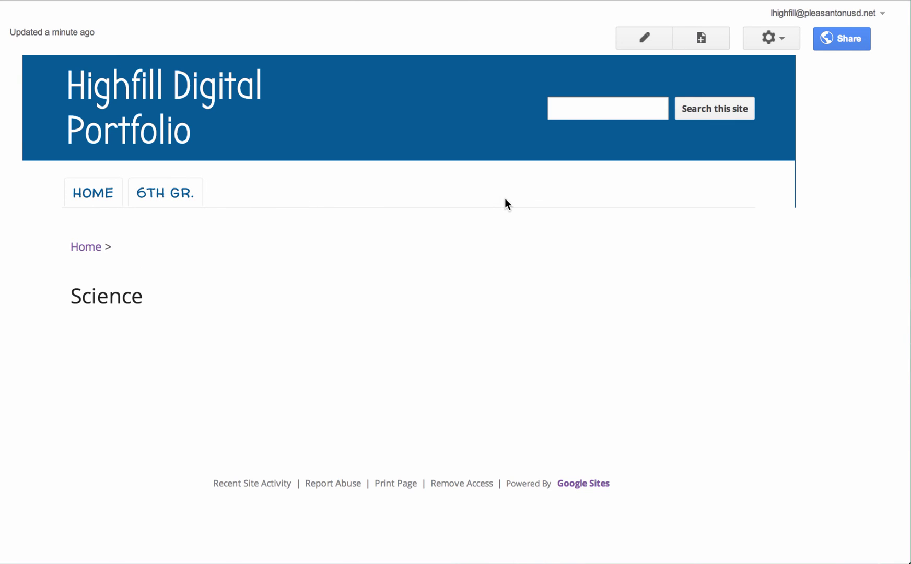
pyautogui.click(772, 38)
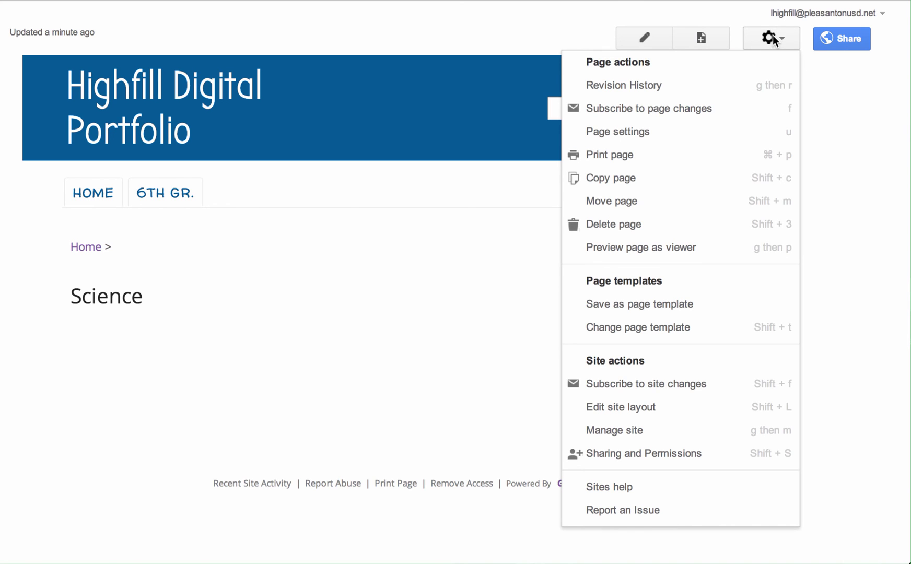
pyautogui.click(639, 411)
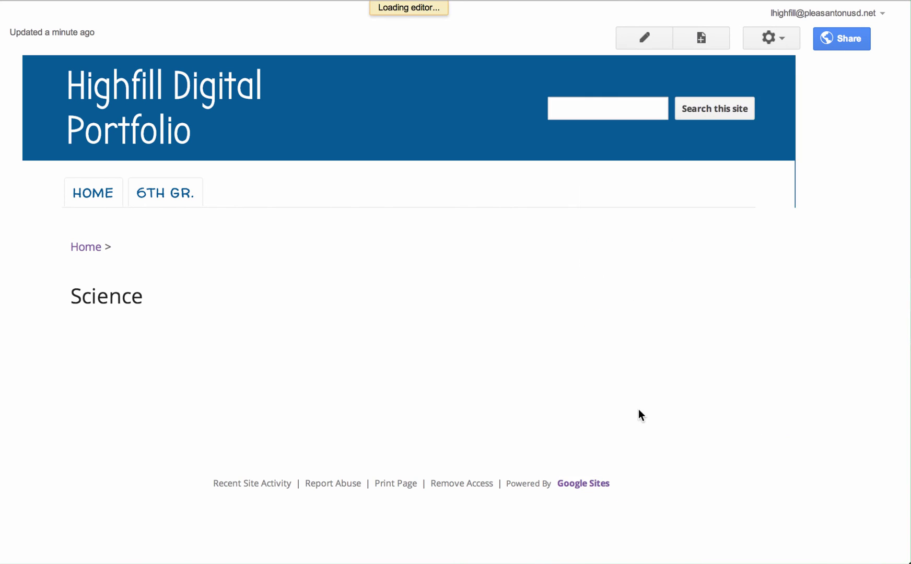
pyautogui.click(301, 228)
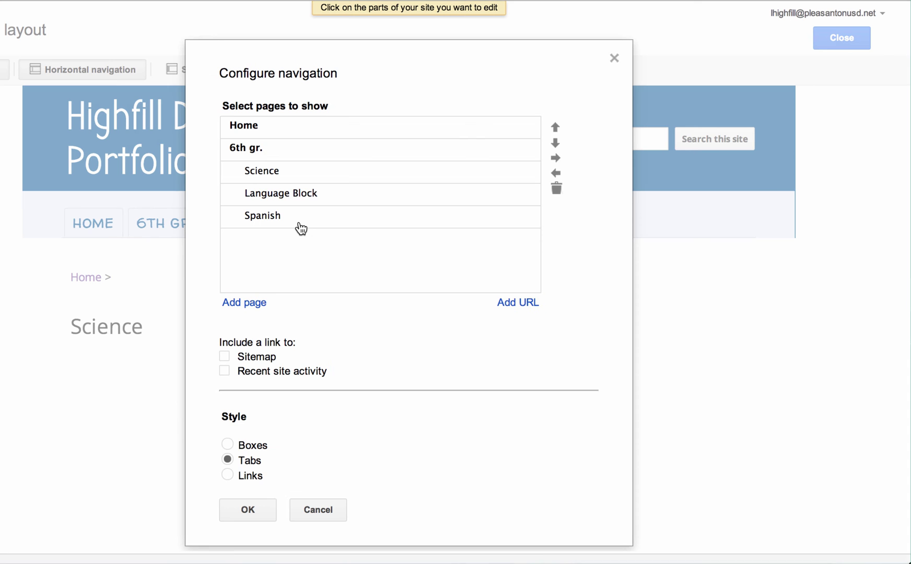
pyautogui.click(255, 305)
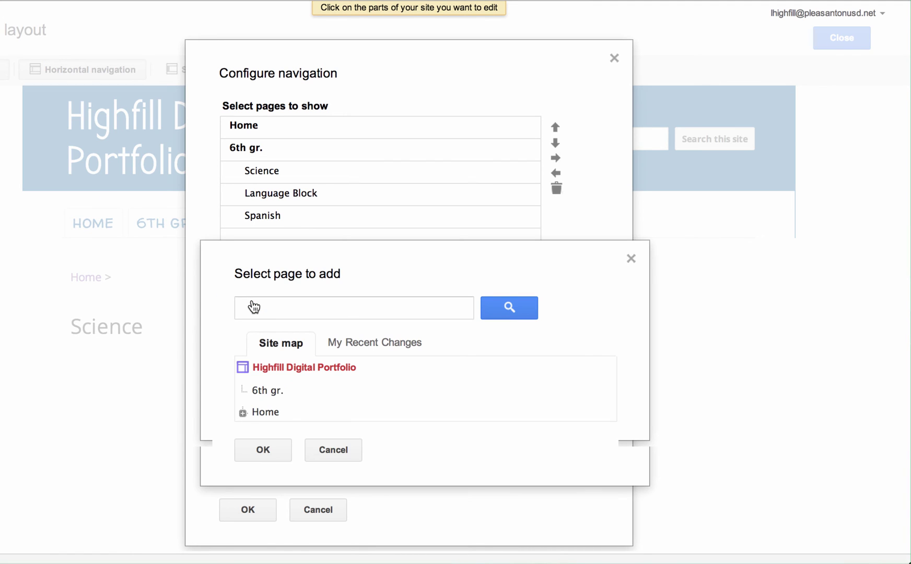
pyautogui.click(243, 415)
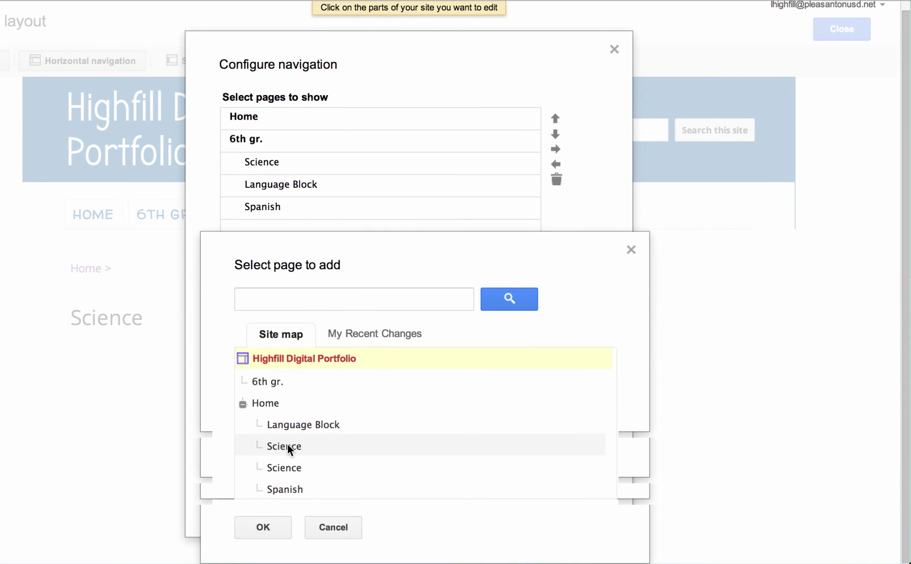
pyautogui.click(287, 445)
pyautogui.click(259, 531)
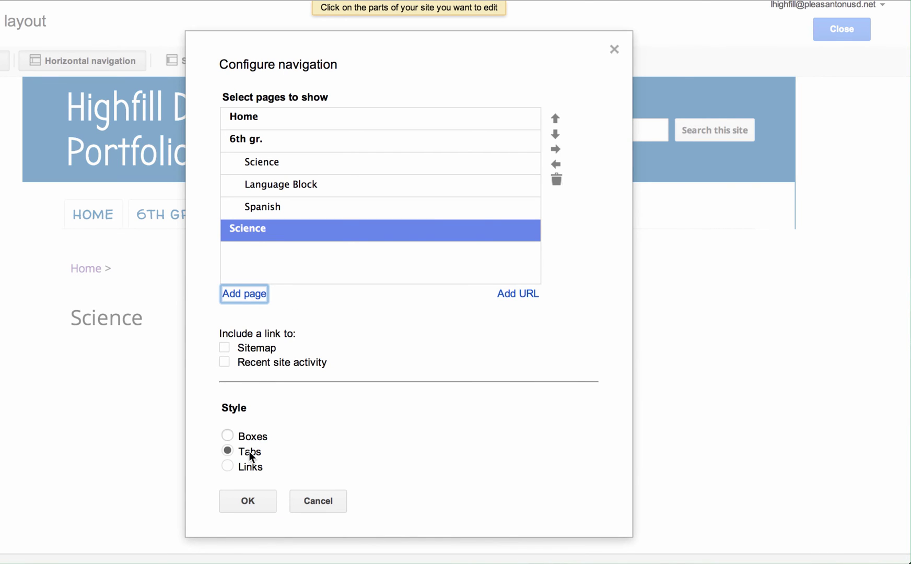
# Step: Apply the navigation change, close the layout editor and go to the site's Home page
pyautogui.click(242, 499)
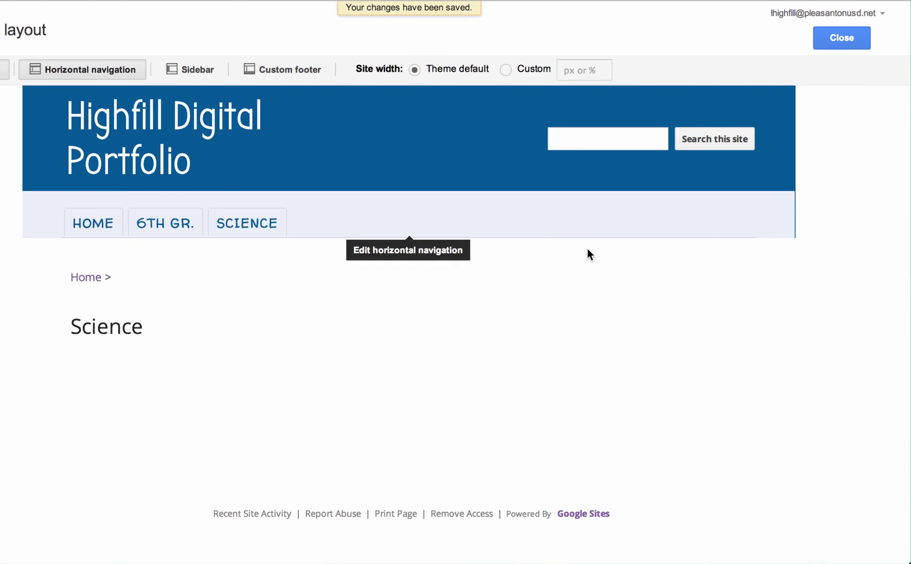
pyautogui.click(842, 43)
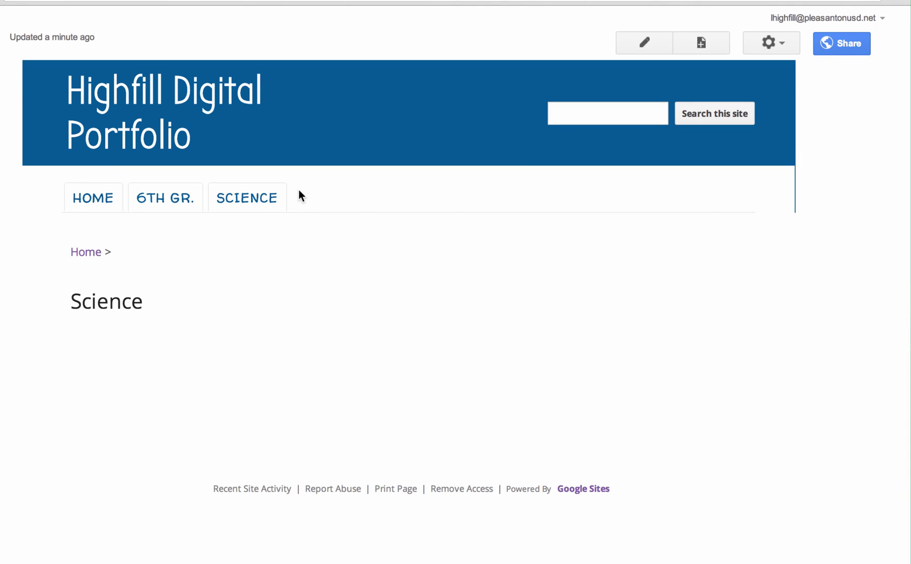
pyautogui.click(98, 208)
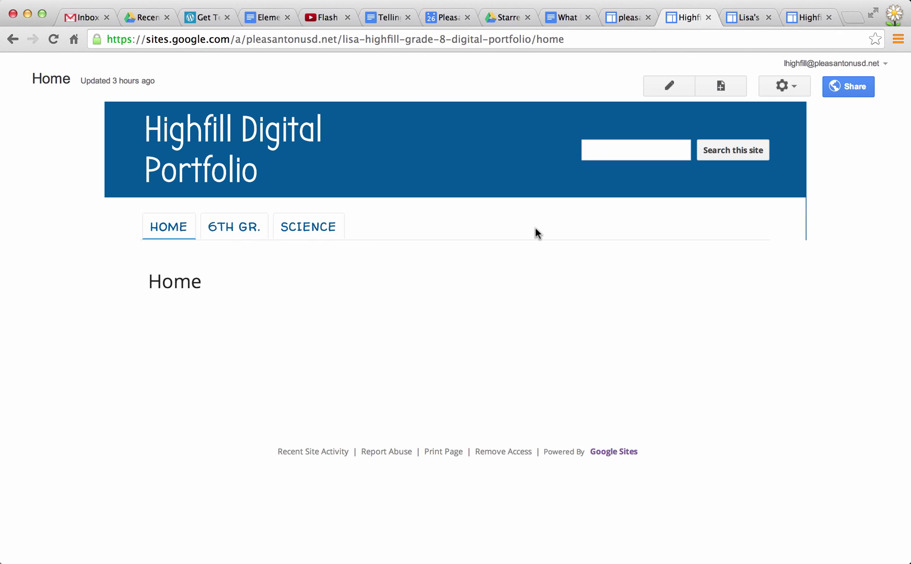
pyautogui.click(588, 1)
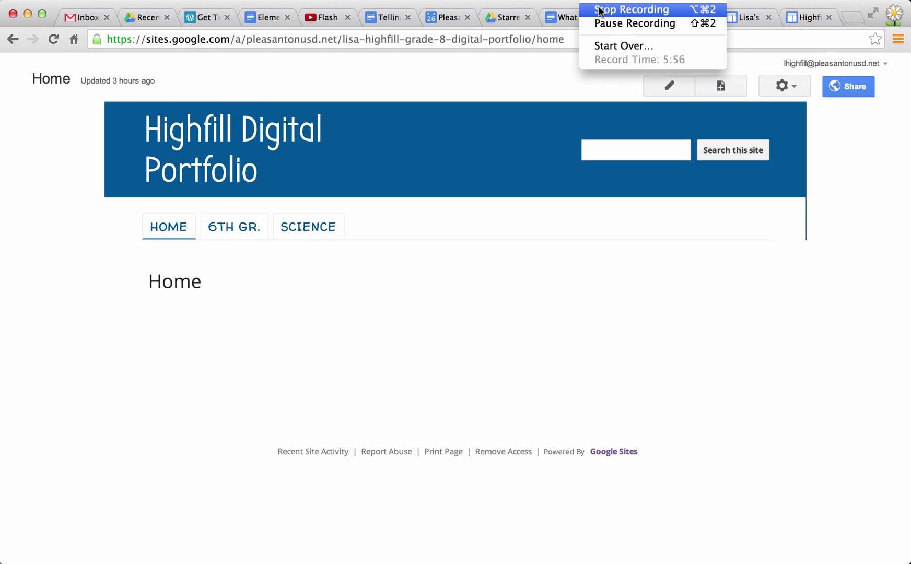